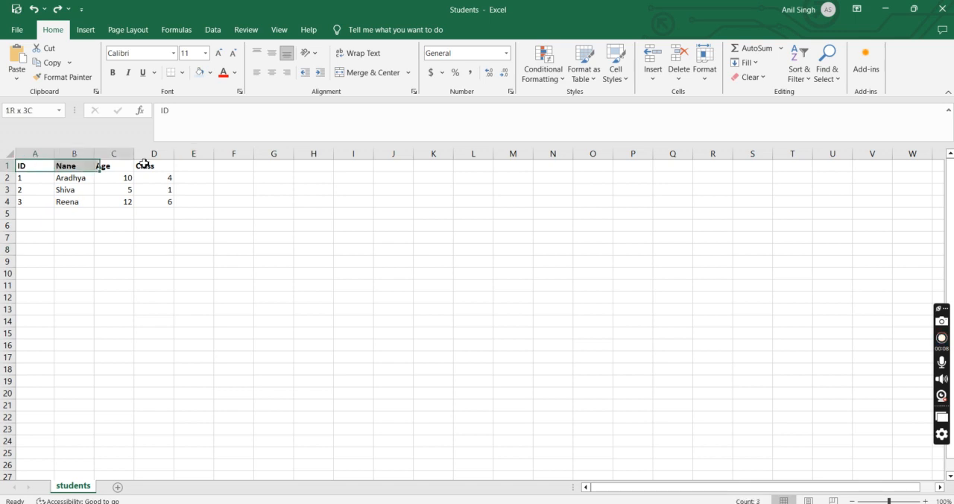
# Examine the ID, Nane, Age and Class headers and the student records beneath them in the students worksheet
pyautogui.click(63, 167)
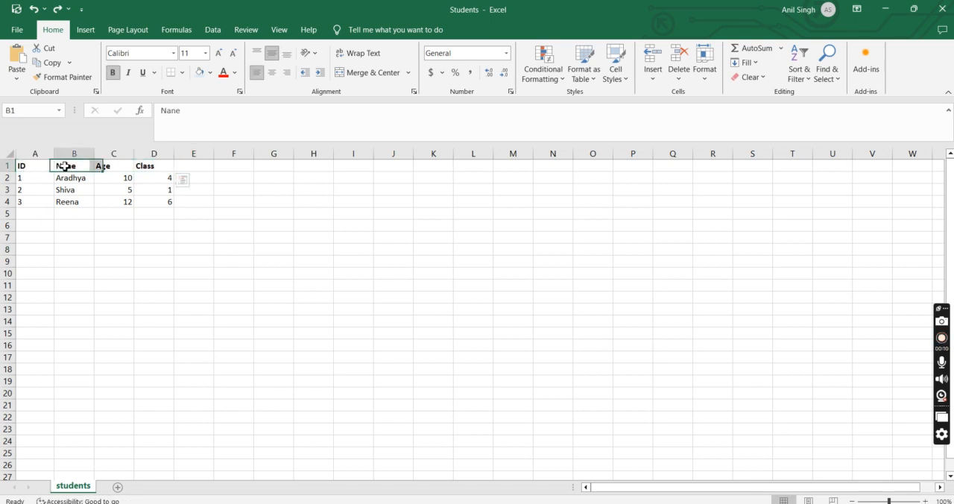
pyautogui.click(39, 167)
pyautogui.click(72, 166)
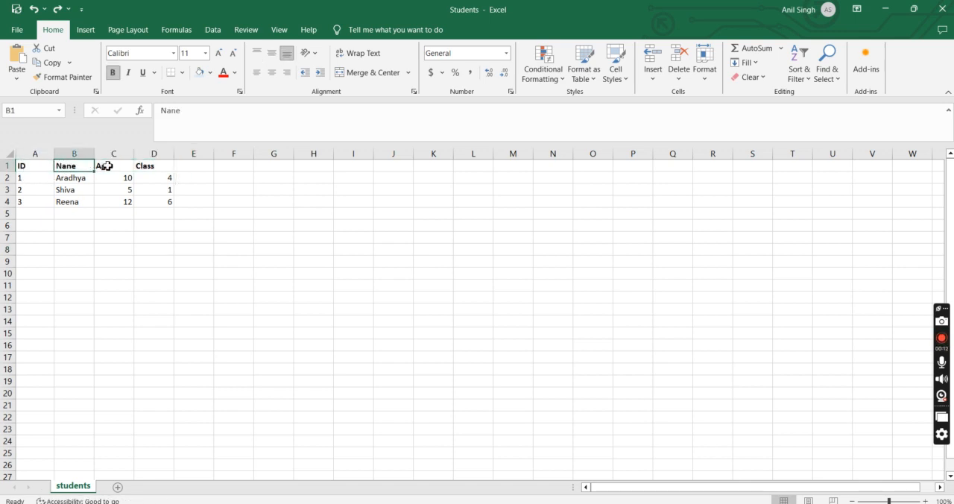
pyautogui.click(105, 165)
pyautogui.click(149, 166)
pyautogui.moveTo(32, 179); pyautogui.dragTo(148, 200)
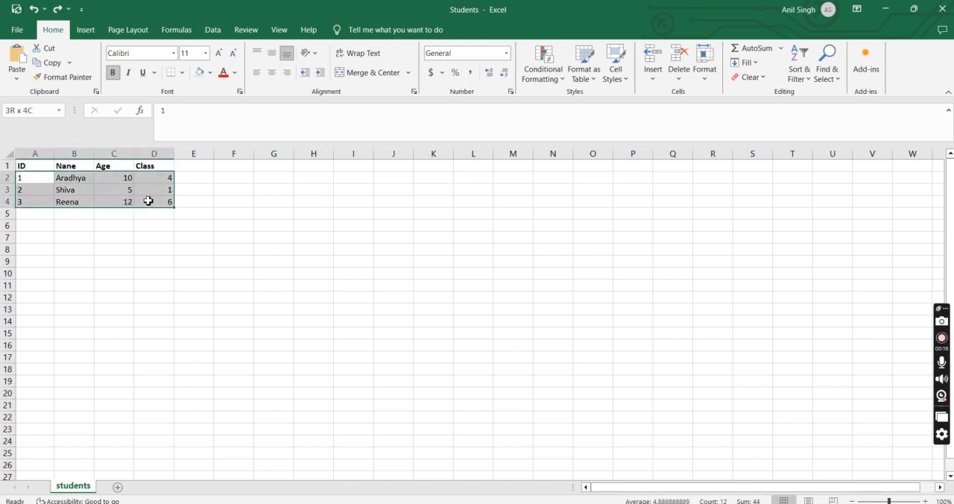
pyautogui.click(110, 214)
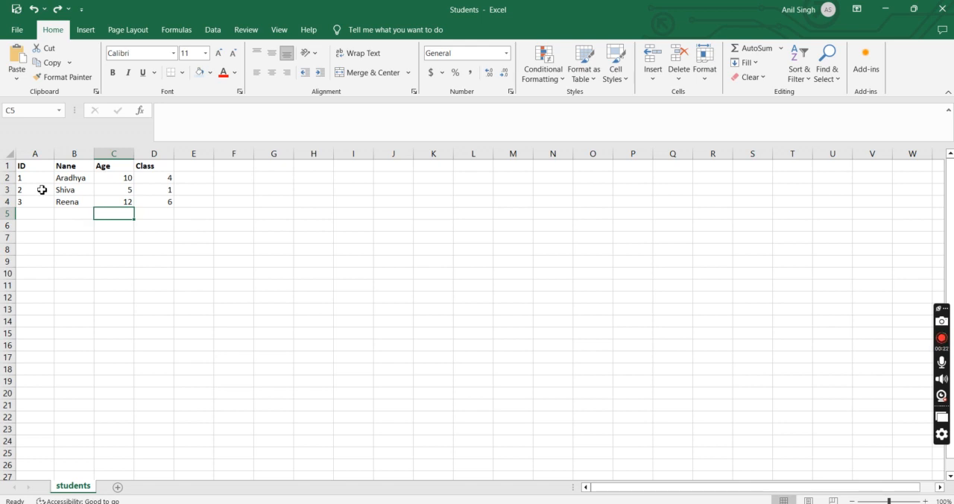
pyautogui.moveTo(20, 165); pyautogui.dragTo(148, 202)
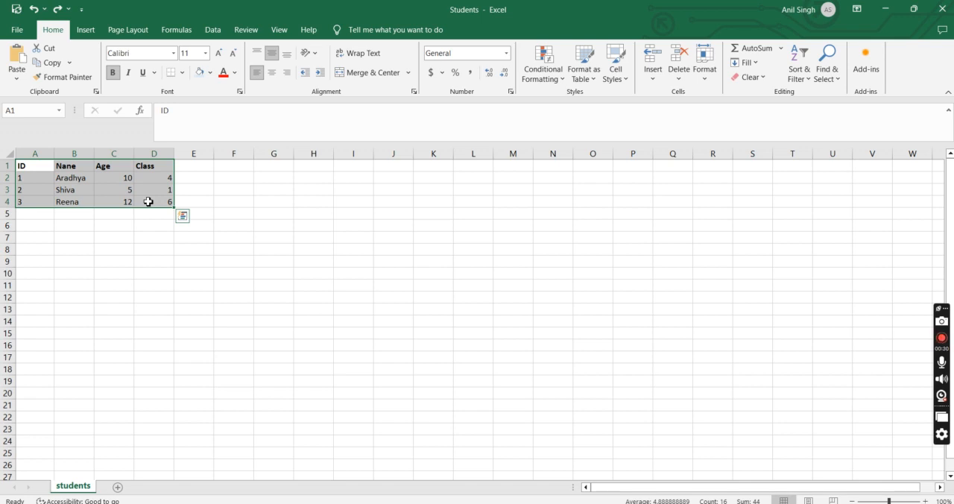
pyautogui.click(220, 251)
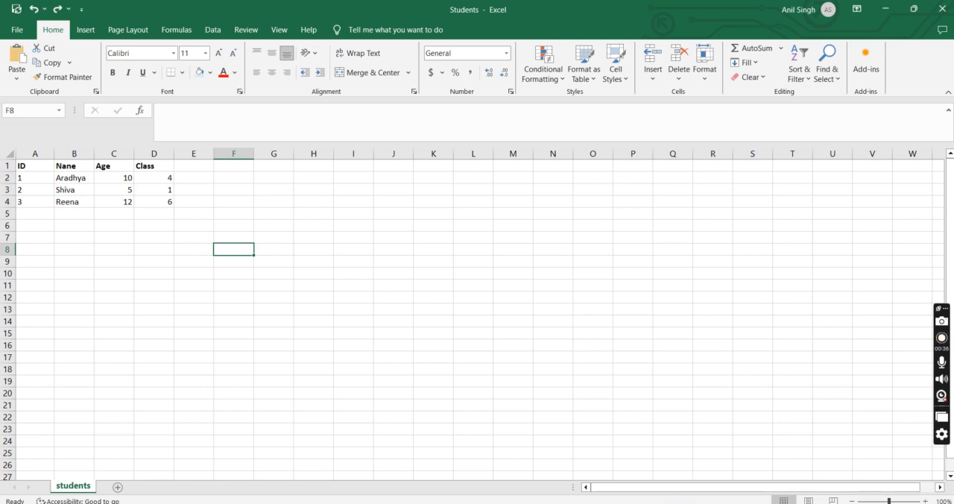
# Switch to SQL Server Management Studio, launch the Import Data wizard for the localdb database and pass its welcome page
pyautogui.click(643, 503)
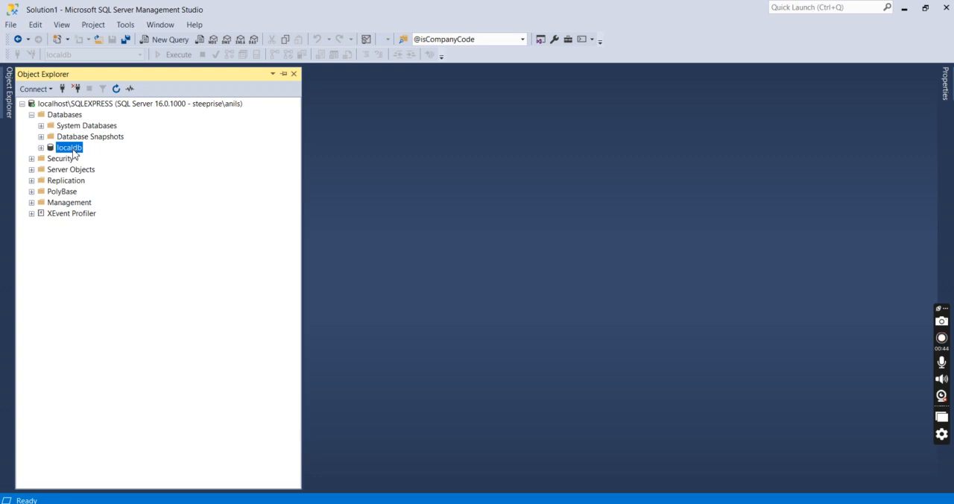
pyautogui.click(74, 152)
pyautogui.rightClick(73, 152)
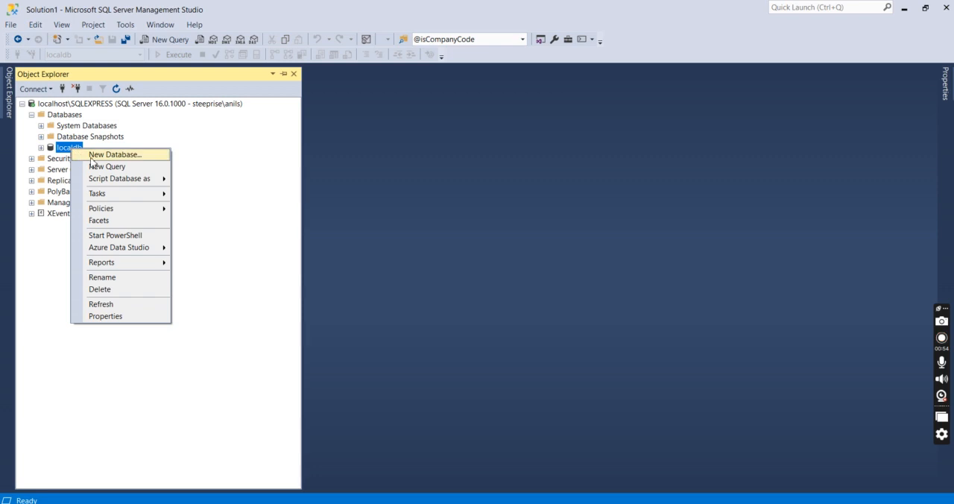
pyautogui.moveTo(109, 196)
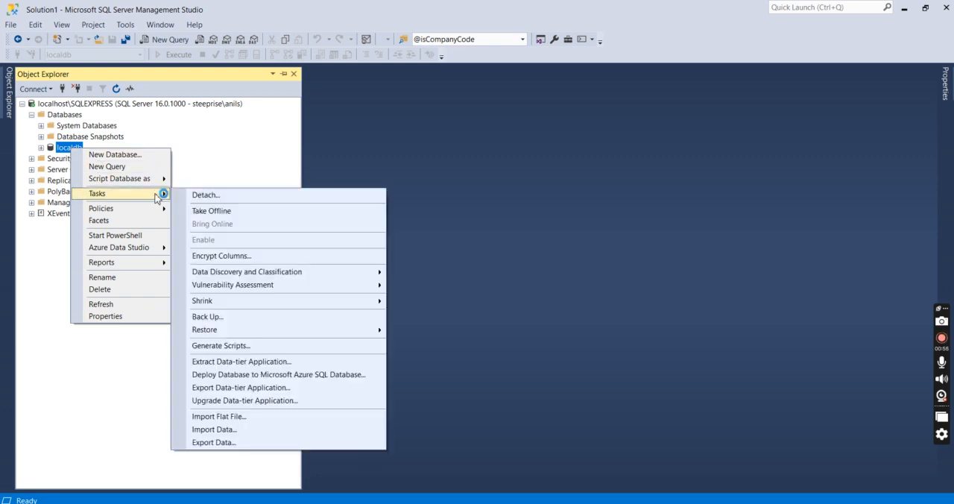
pyautogui.click(219, 433)
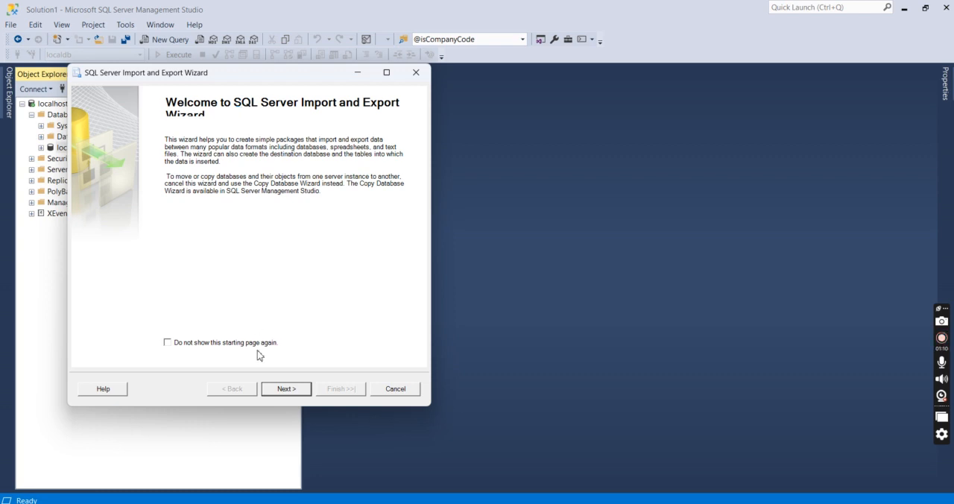
pyautogui.click(285, 389)
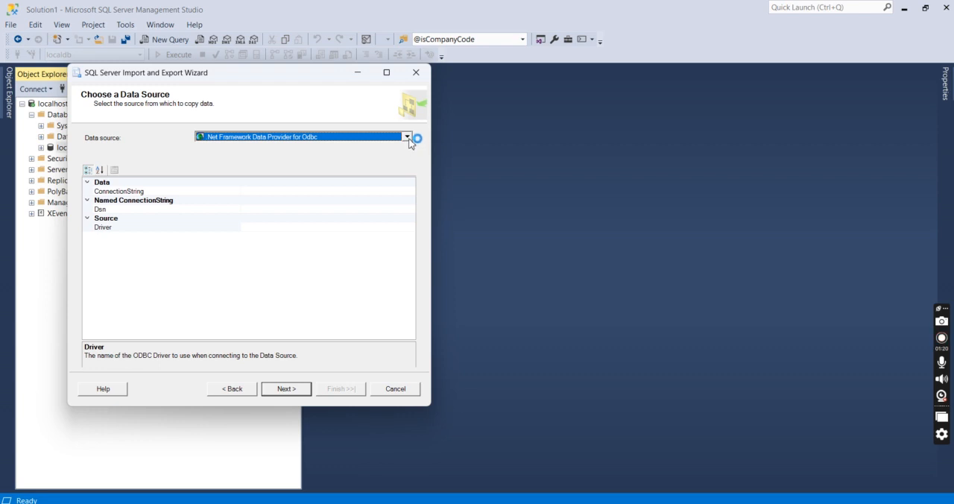
# Set the import data source to Microsoft Excel and try to open the Students workbook from the Desktop
pyautogui.click(406, 138)
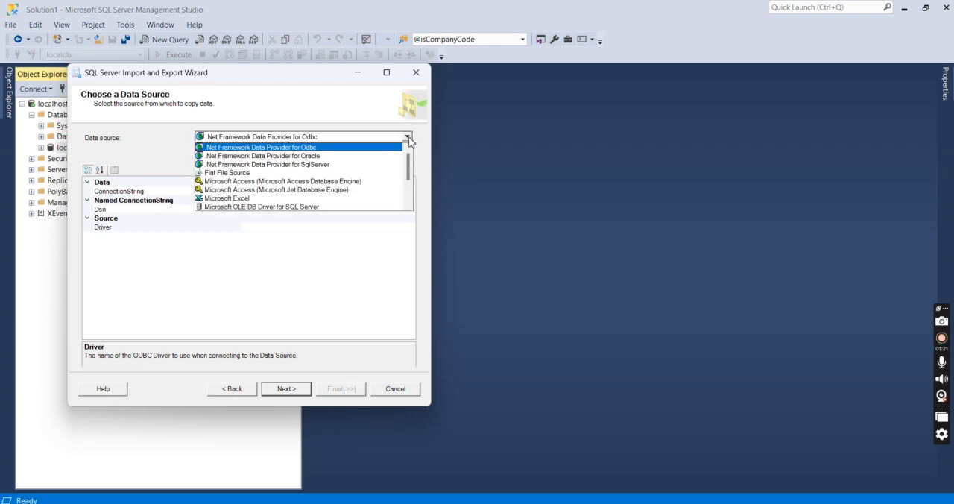
pyautogui.click(245, 199)
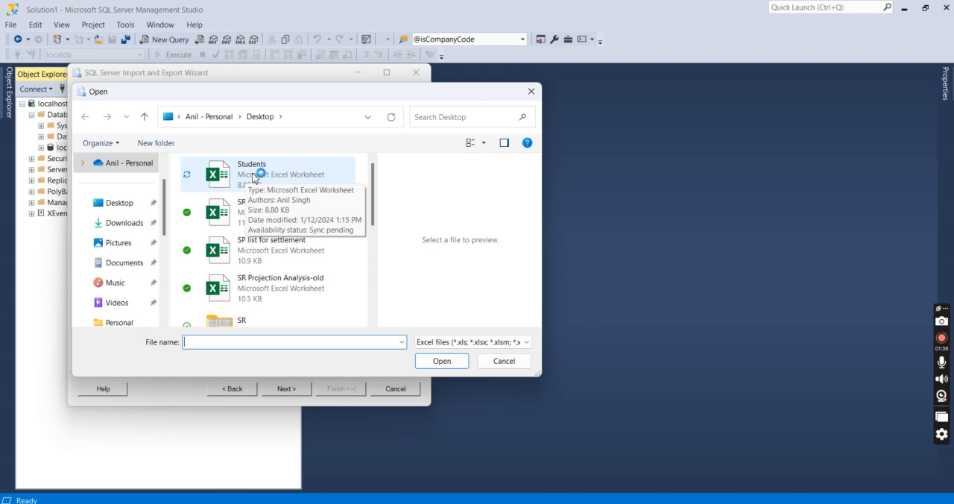
pyautogui.click(253, 174)
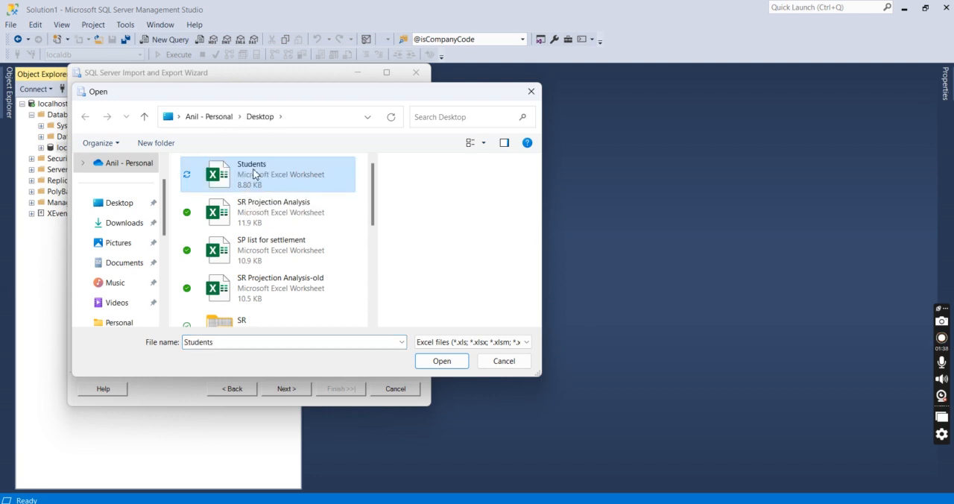
pyautogui.doubleClick(253, 174)
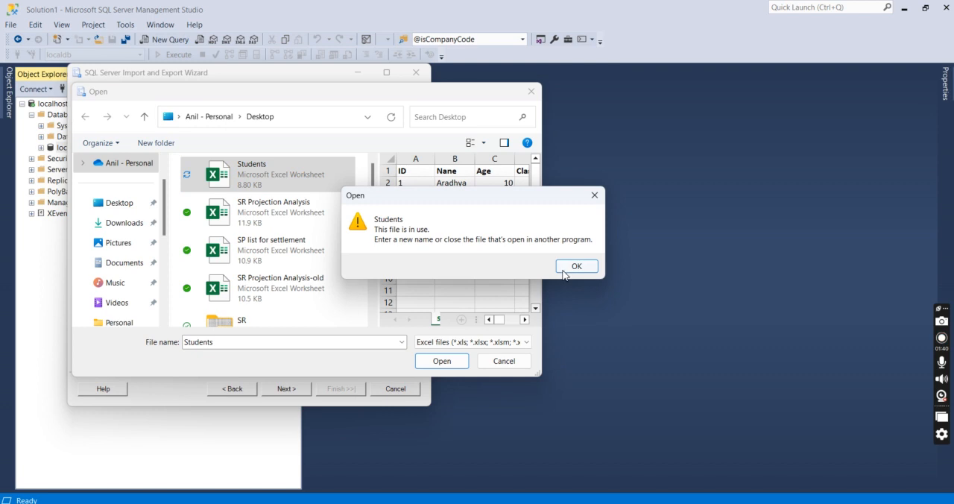
pyautogui.click(567, 269)
pyautogui.click(442, 361)
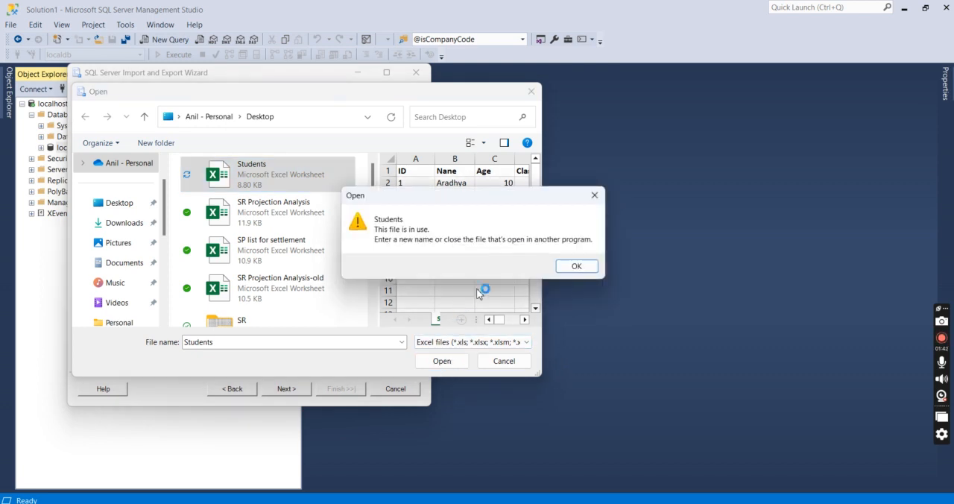
pyautogui.click(564, 269)
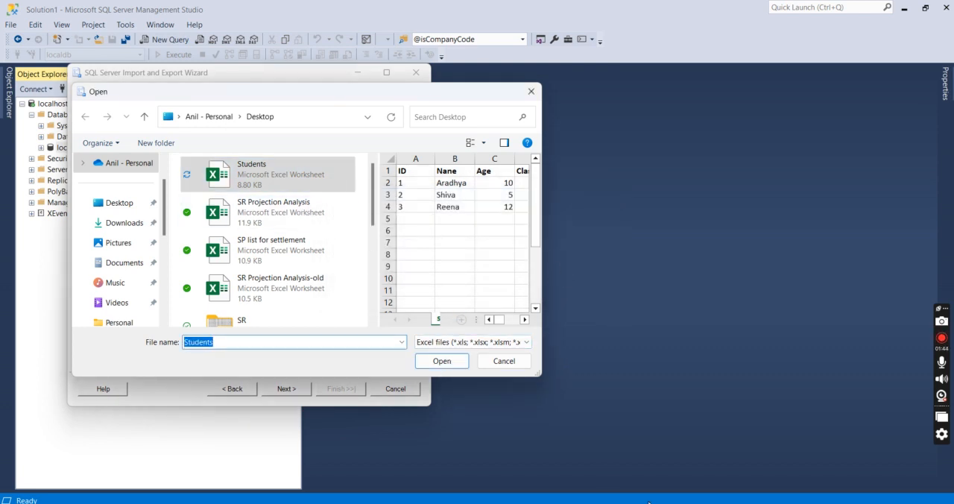
# Close the Students workbook in Excel, load it as the wizard's source file, and proceed to the destination settings
pyautogui.hotkey('alt', 'Tab')
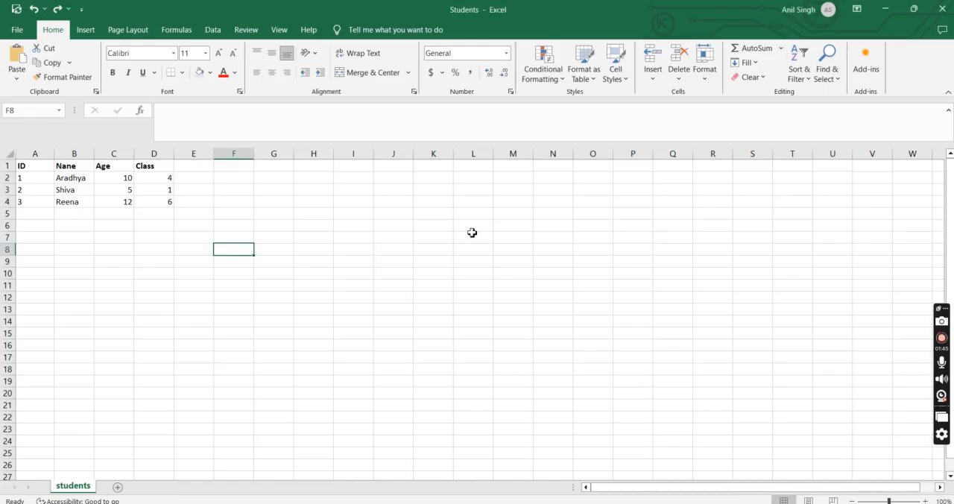
pyautogui.click(943, 9)
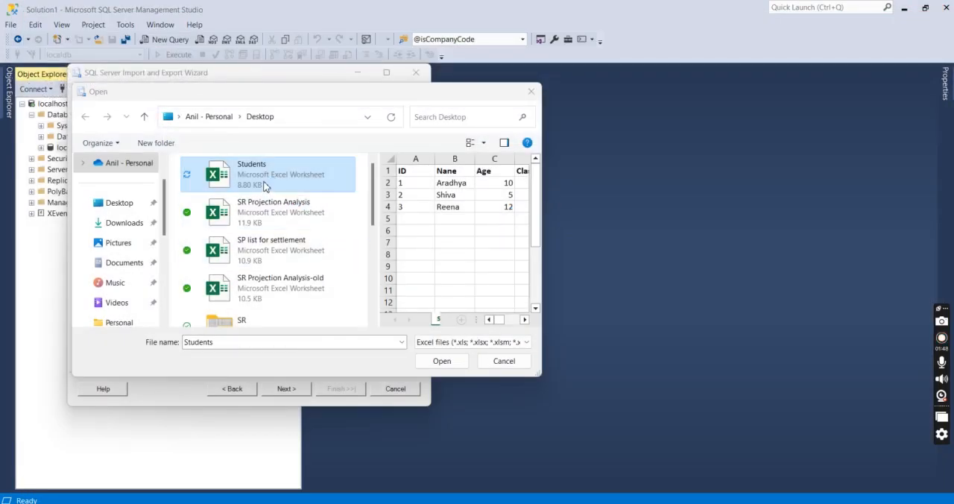
pyautogui.click(442, 361)
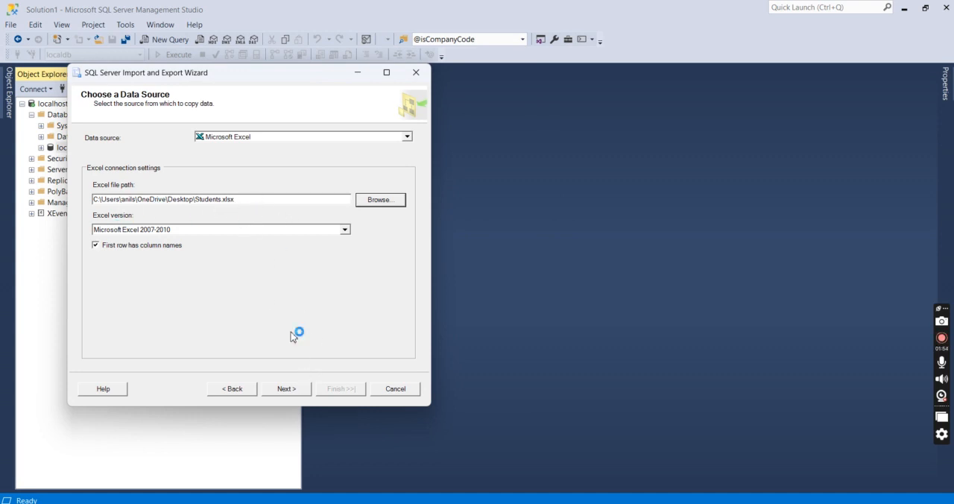
pyautogui.click(290, 389)
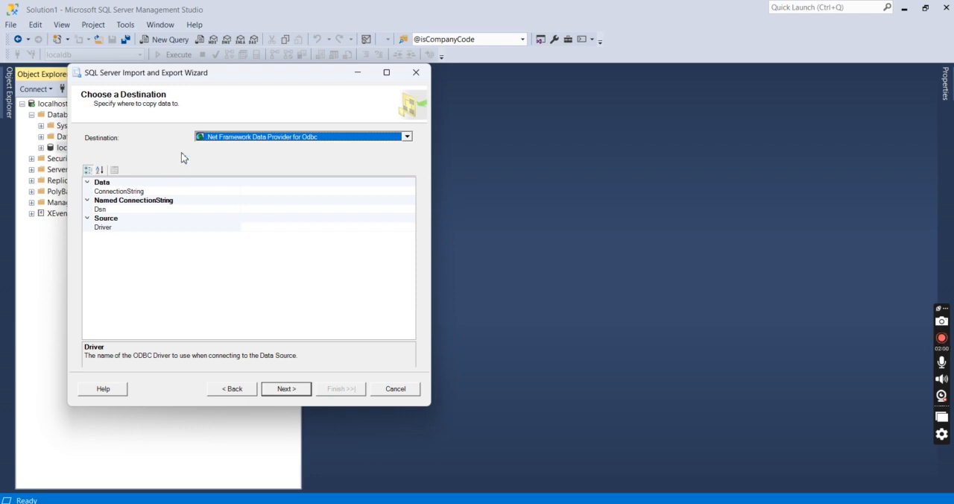
# Set the import destination to SQL Server Native Client 11.0 and move the wizard clear of the database tree
pyautogui.click(407, 137)
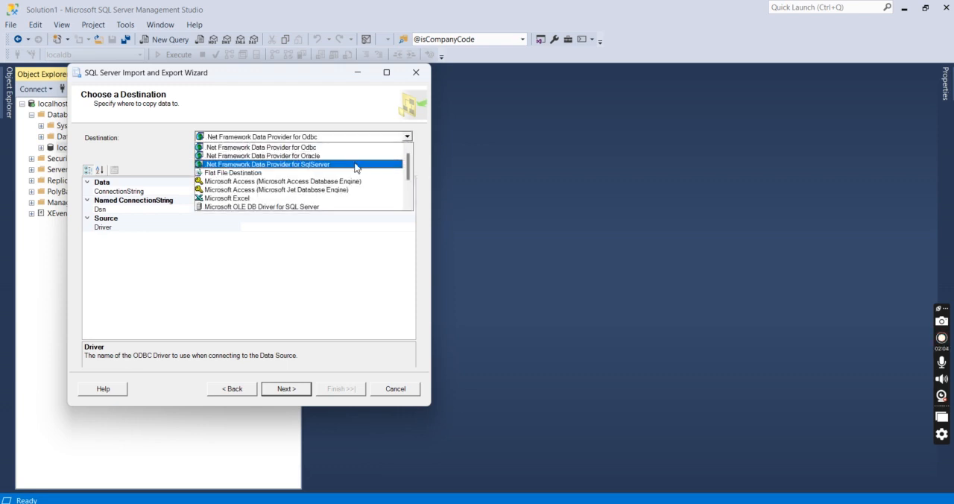
pyautogui.scroll(-2, 355, 185)
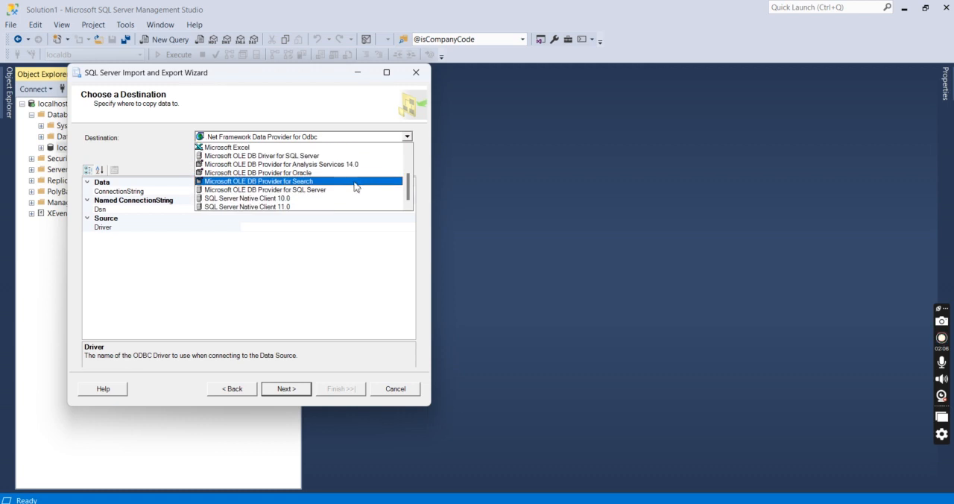
pyautogui.click(284, 207)
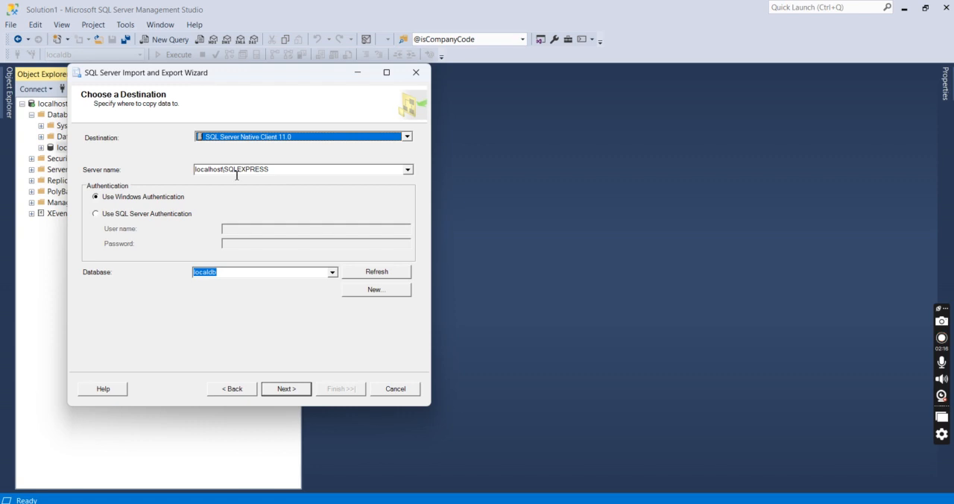
pyautogui.moveTo(190, 74); pyautogui.dragTo(326, 85)
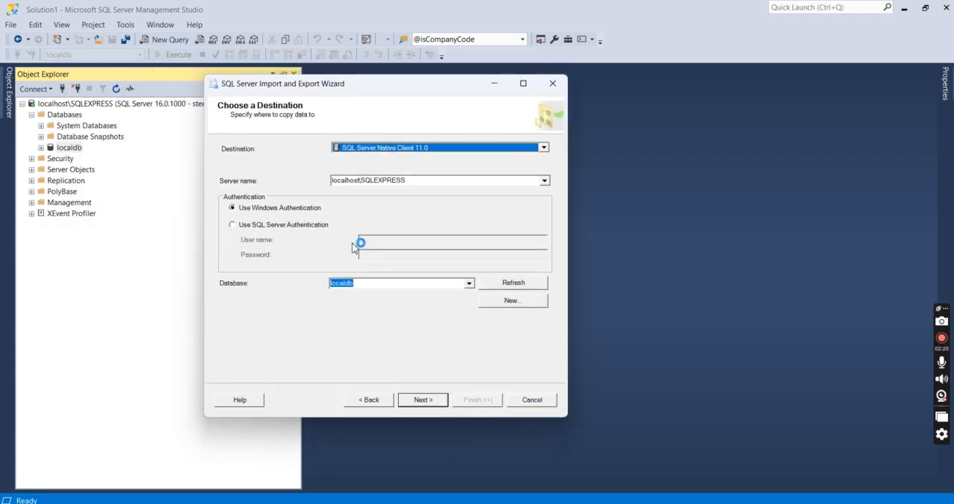
# Choose localdb as the destination database and proceed to the table copy or query options
pyautogui.click(360, 283)
pyautogui.click(365, 284)
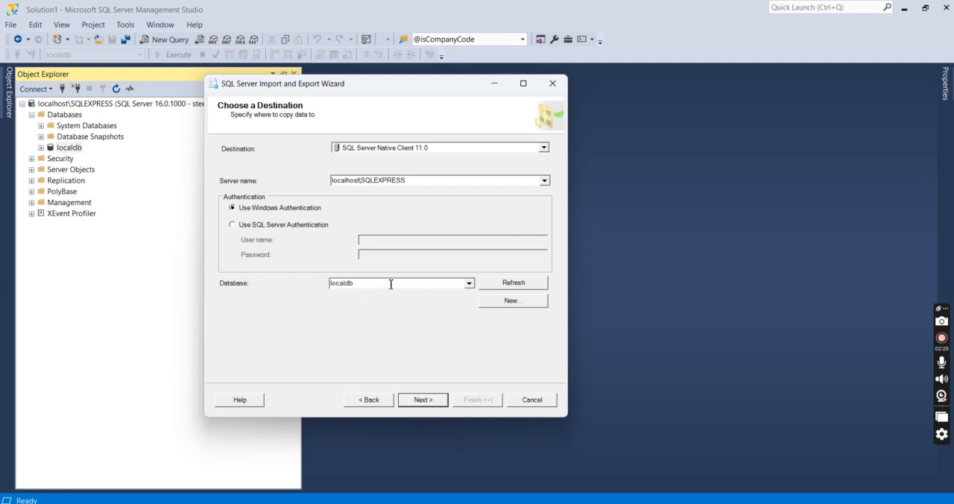
pyautogui.click(470, 284)
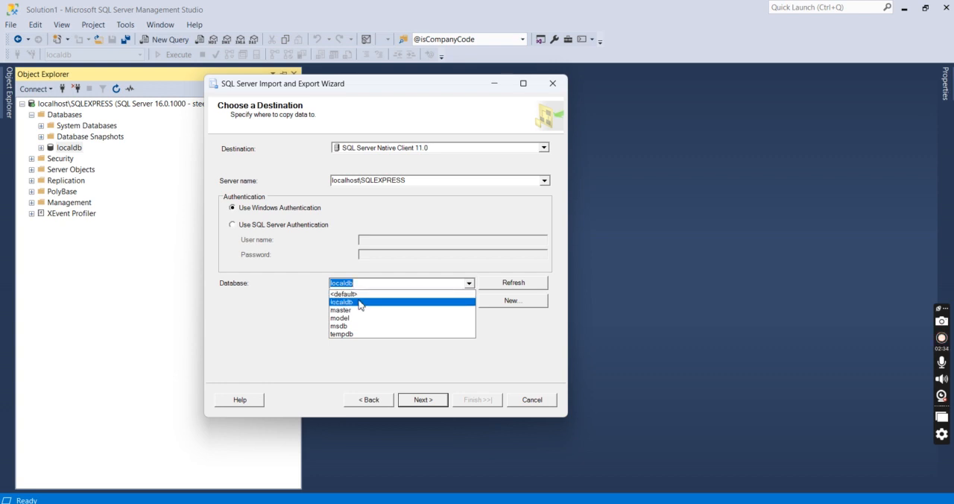
pyautogui.click(361, 303)
pyautogui.click(371, 288)
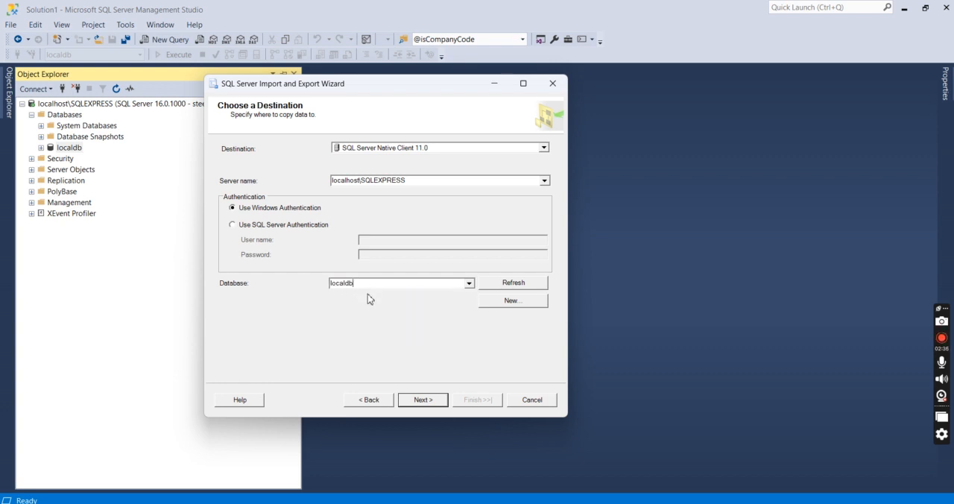
pyautogui.click(425, 401)
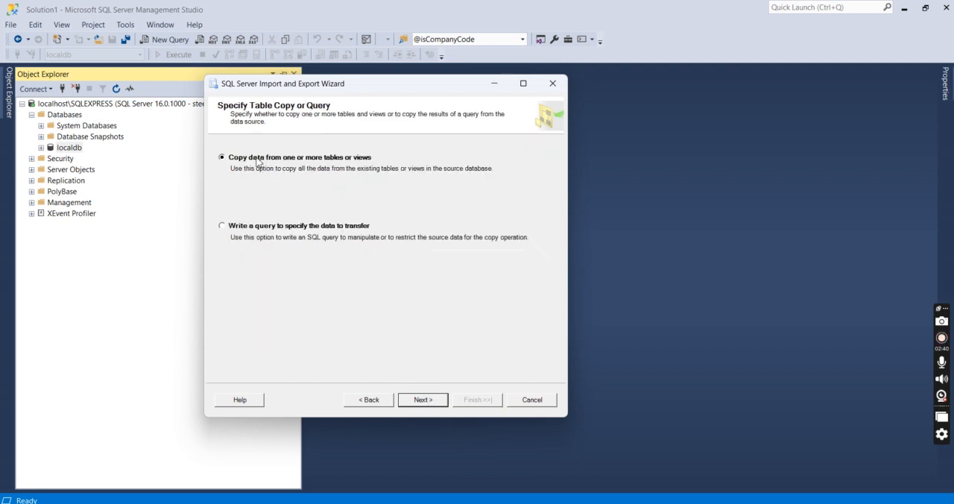
# Accept copying data from one or more tables or views and check the [dbo].[students$] destination table name
pyautogui.click(420, 399)
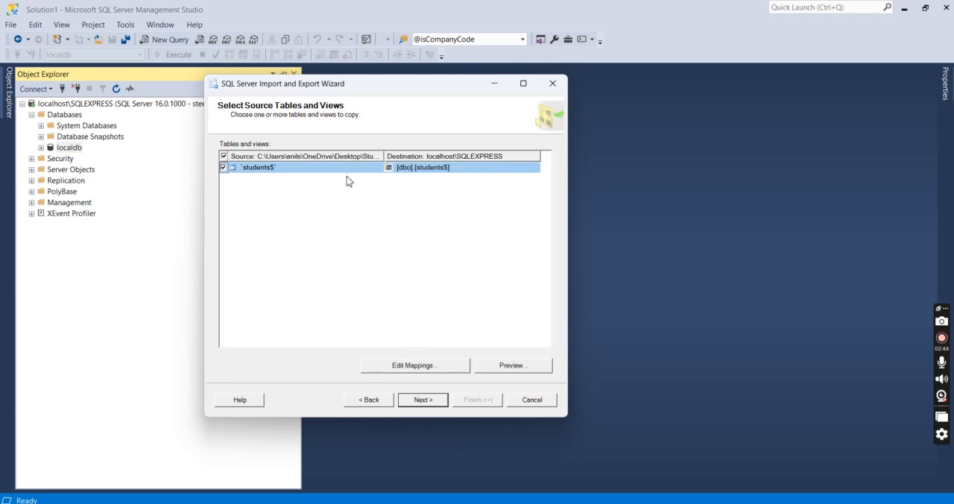
pyautogui.click(435, 168)
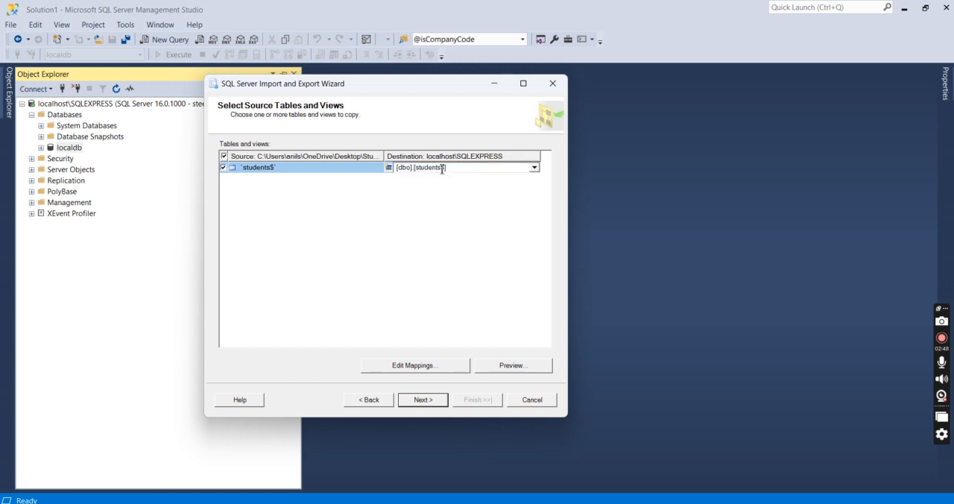
pyautogui.click(473, 191)
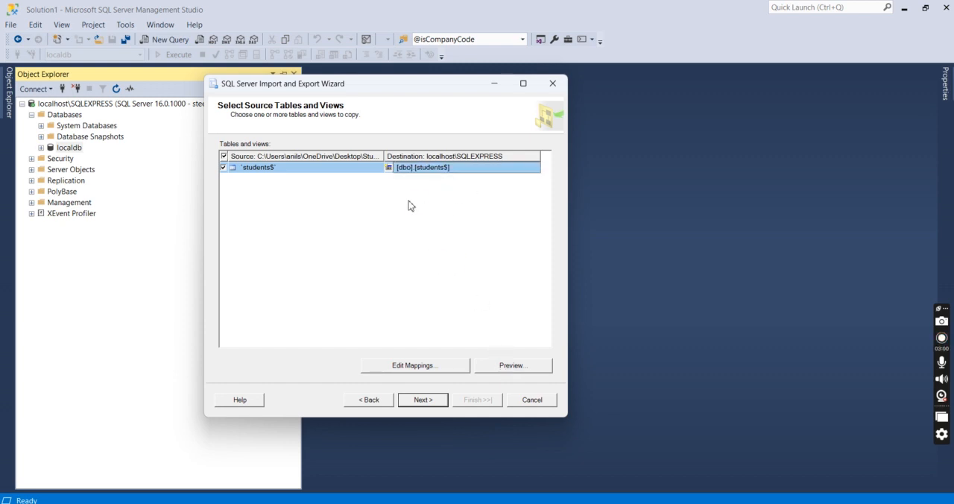
# Preview the students$ source data, close the preview and proceed to the package save and run options
pyautogui.click(512, 365)
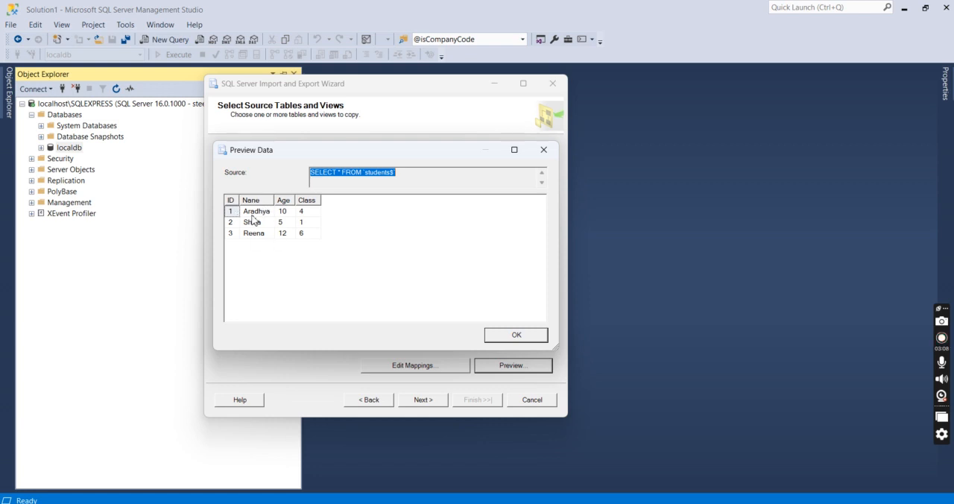
pyautogui.click(506, 335)
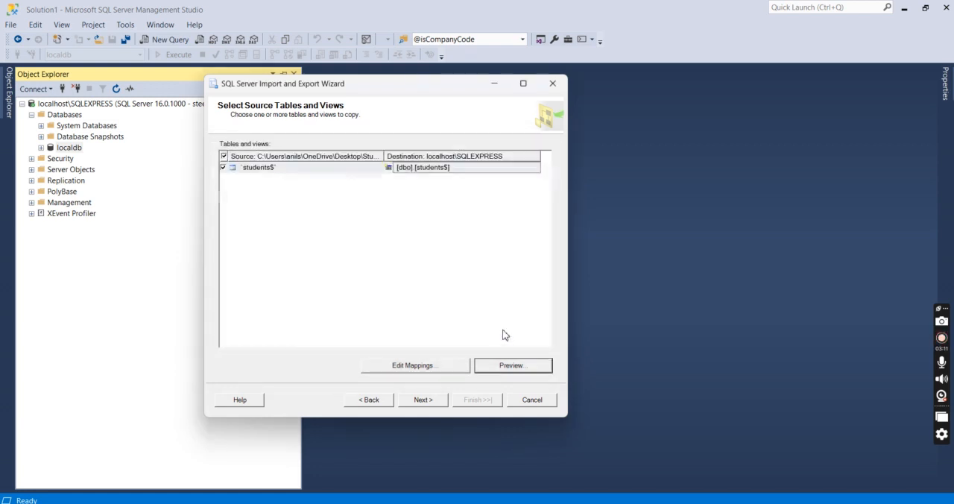
pyautogui.click(425, 400)
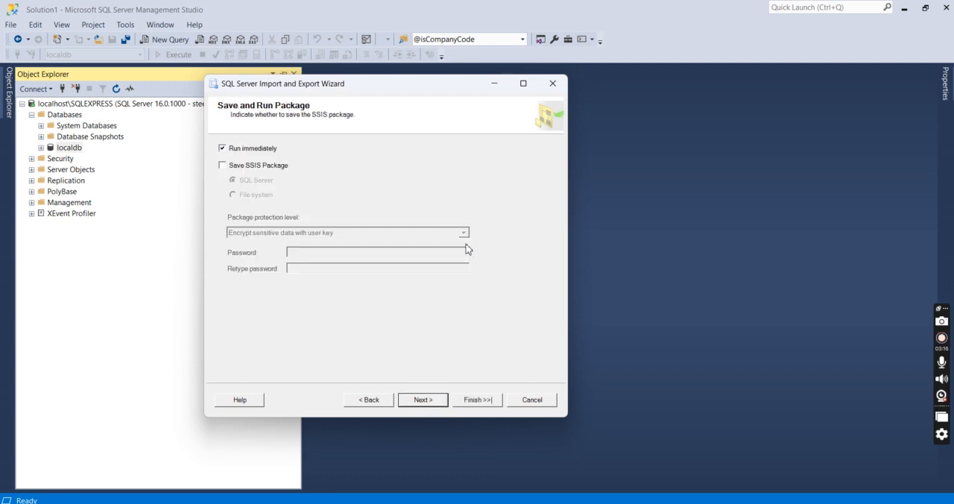
# Keep the package running immediately without saving it, and review the source, destination and copy actions in the wizard's summary
pyautogui.click(426, 401)
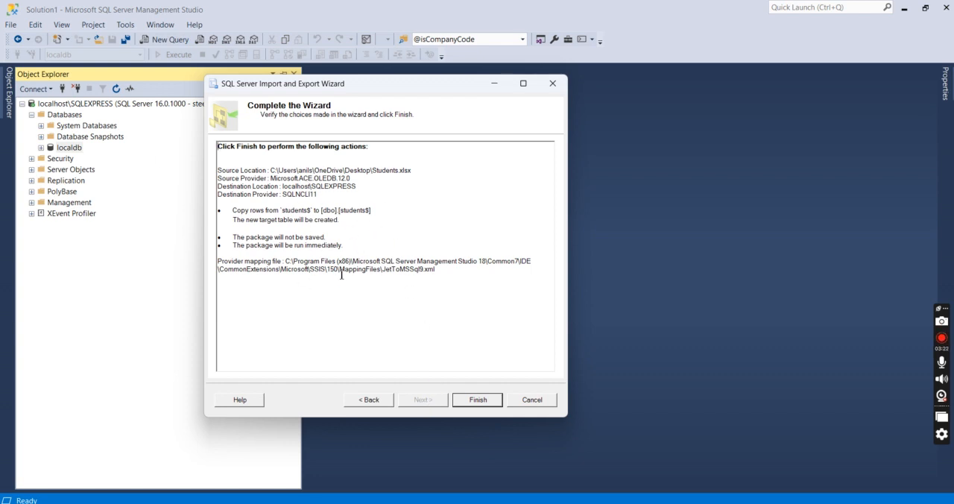
pyautogui.moveTo(403, 217); pyautogui.dragTo(303, 256)
pyautogui.click(407, 247)
pyautogui.moveTo(382, 251); pyautogui.dragTo(236, 175)
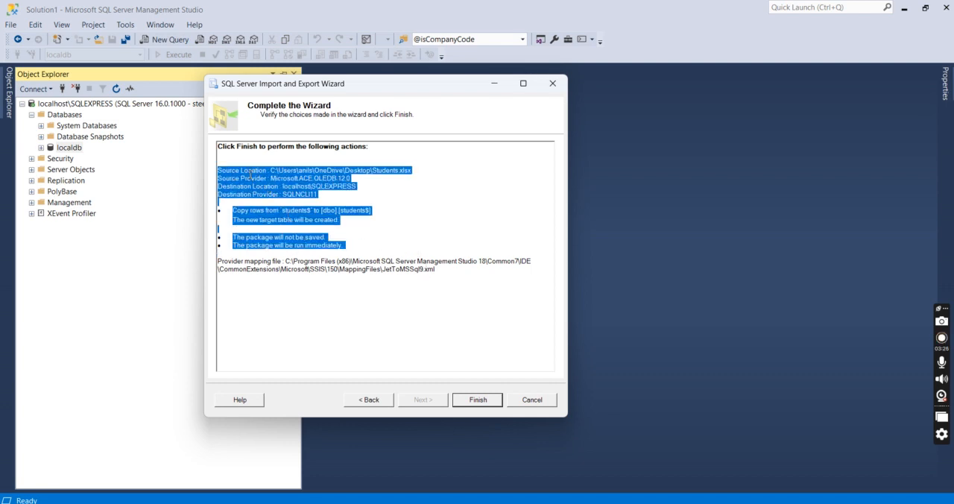
pyautogui.click(458, 223)
# Run the import, check the copy action for [dbo].[students$] in the execution details and close the wizard
pyautogui.click(476, 400)
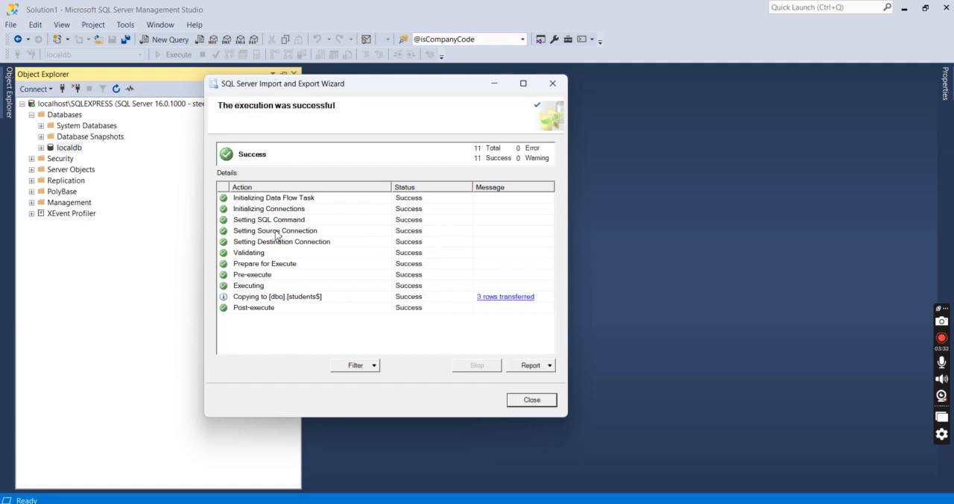
pyautogui.click(288, 302)
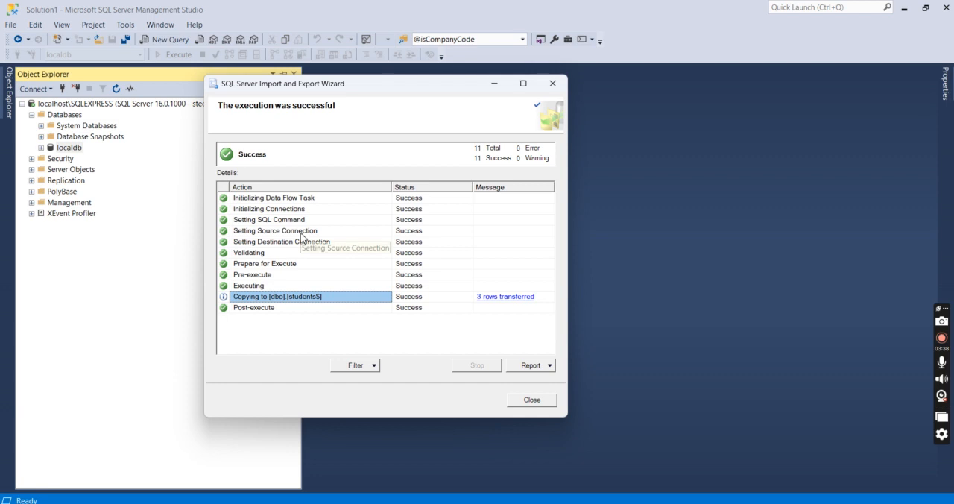
pyautogui.click(533, 403)
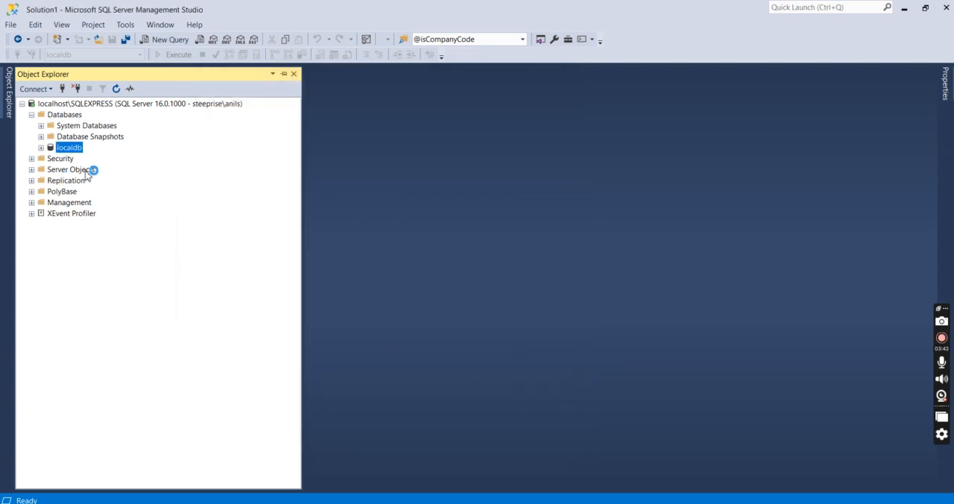
# Open a new query on the localdb database and write "select * from students$"
pyautogui.rightClick(72, 149)
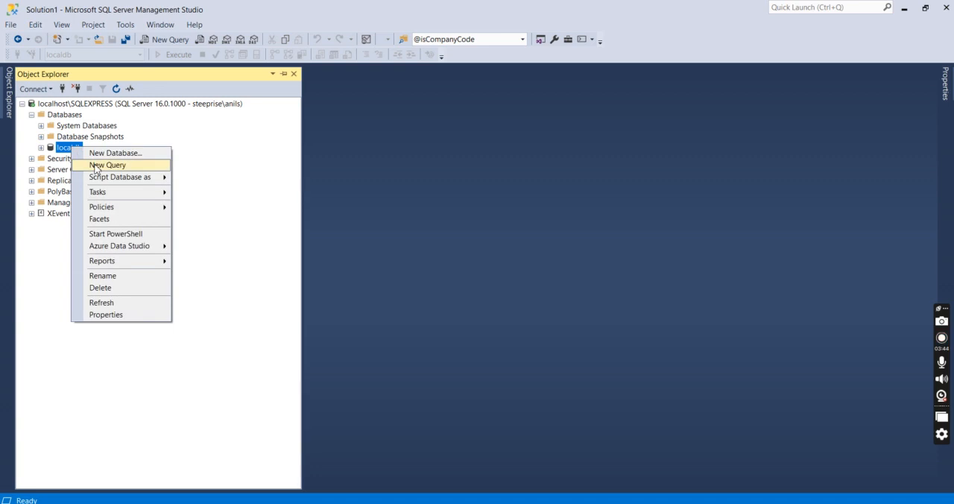
pyautogui.click(104, 165)
pyautogui.press('Return')
pyautogui.write('select *')
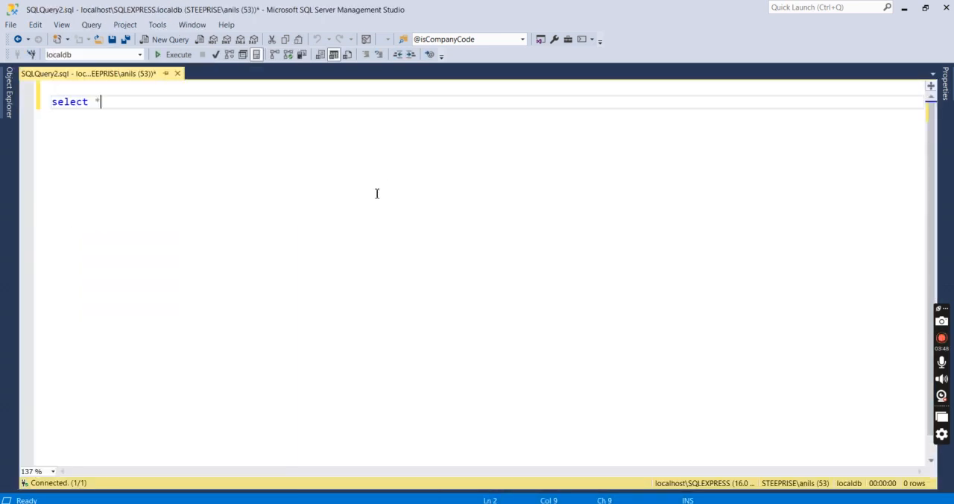
pyautogui.write(' from s')
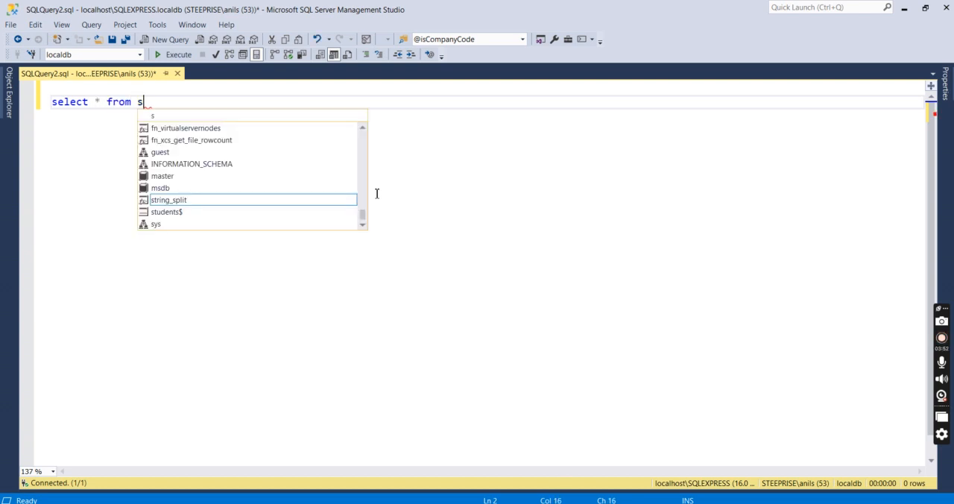
pyautogui.write('t')
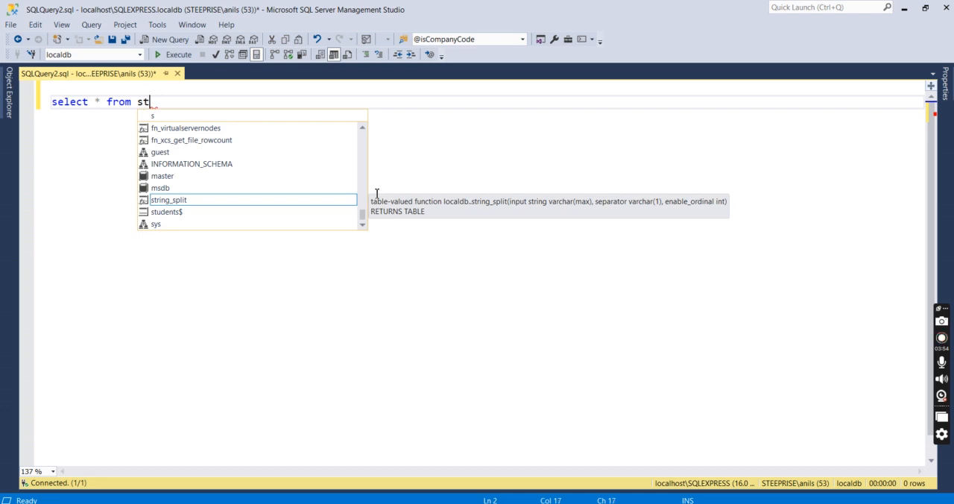
pyautogui.press('Down')
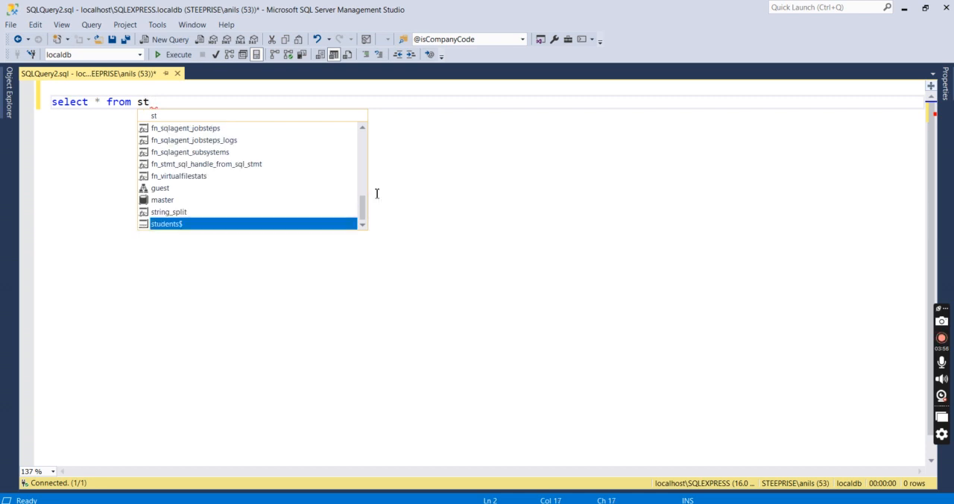
pyautogui.press('Tab')
# Execute the whole students$ query and select all the returned rows in the results grid
pyautogui.hotkey('ctrl', 'a')
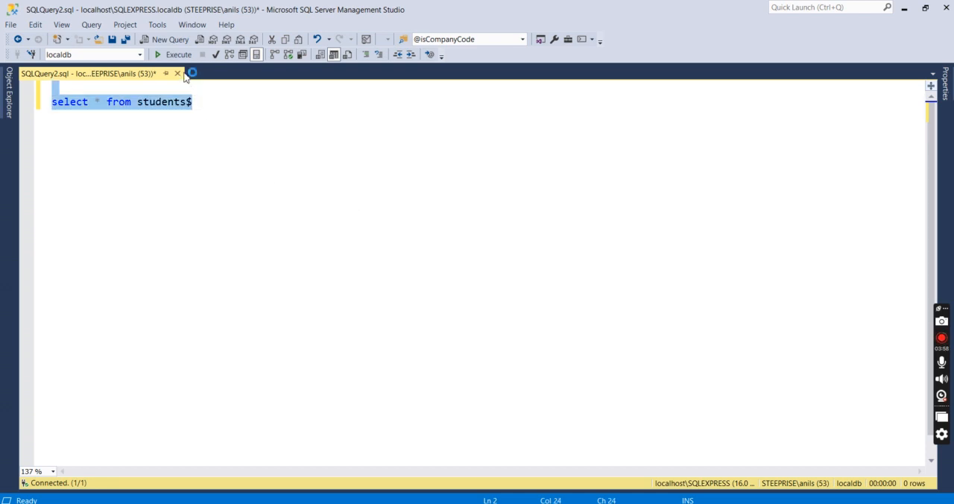
pyautogui.click(179, 54)
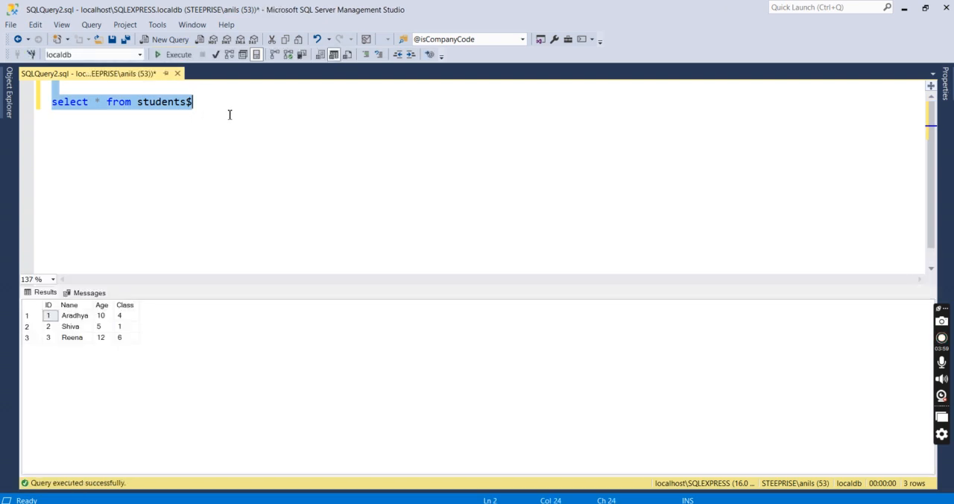
pyautogui.click(42, 304)
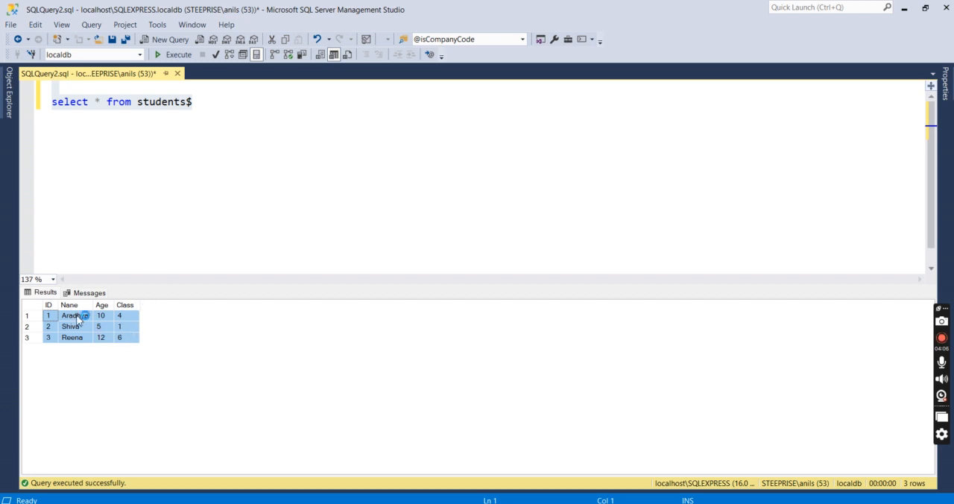
# Expand the localdb tables in the database tree, check the dbo.students$ table and return to the query
pyautogui.click(5, 116)
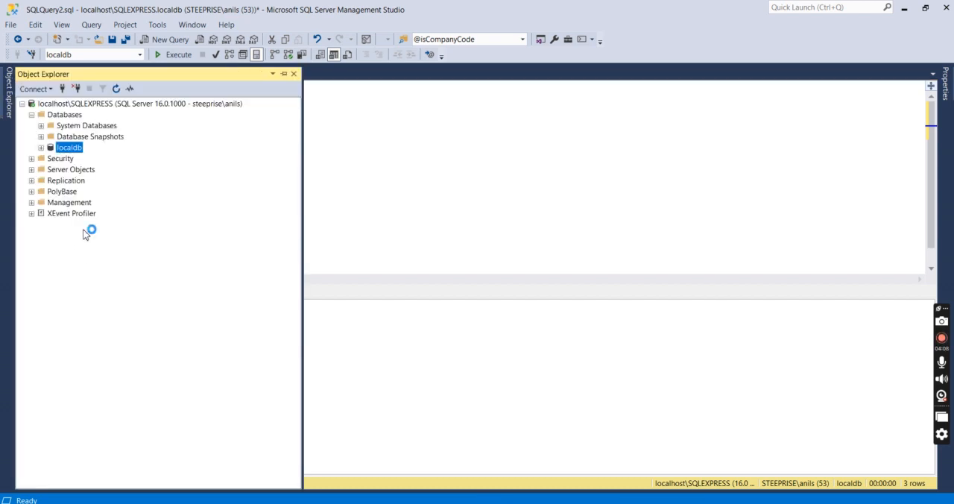
pyautogui.click(41, 148)
pyautogui.click(51, 169)
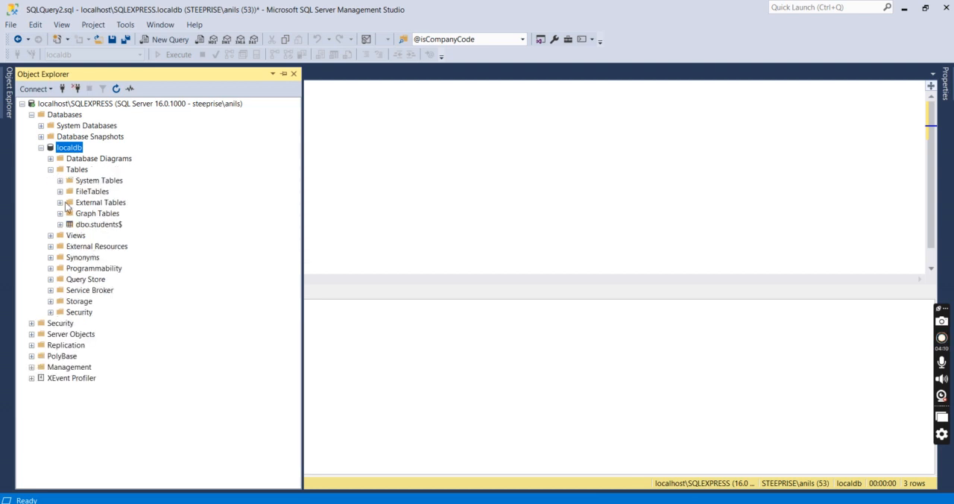
pyautogui.click(99, 226)
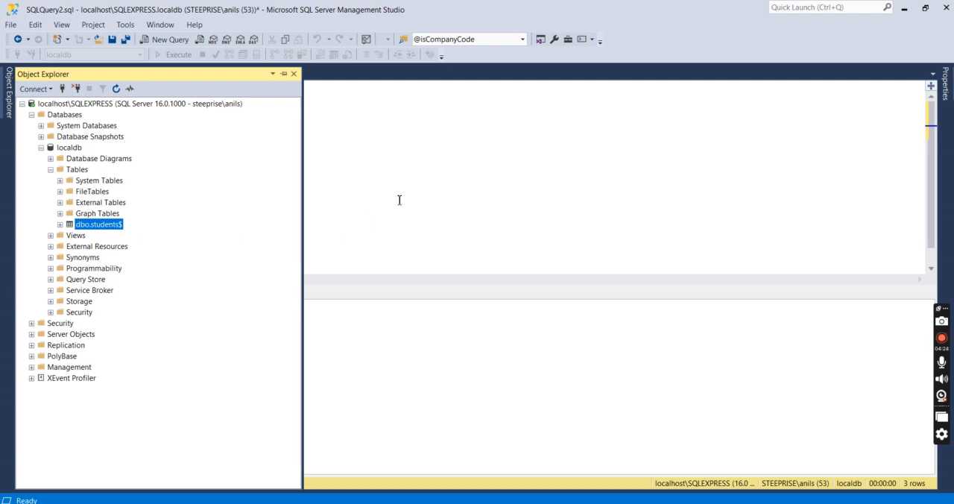
pyautogui.click(436, 190)
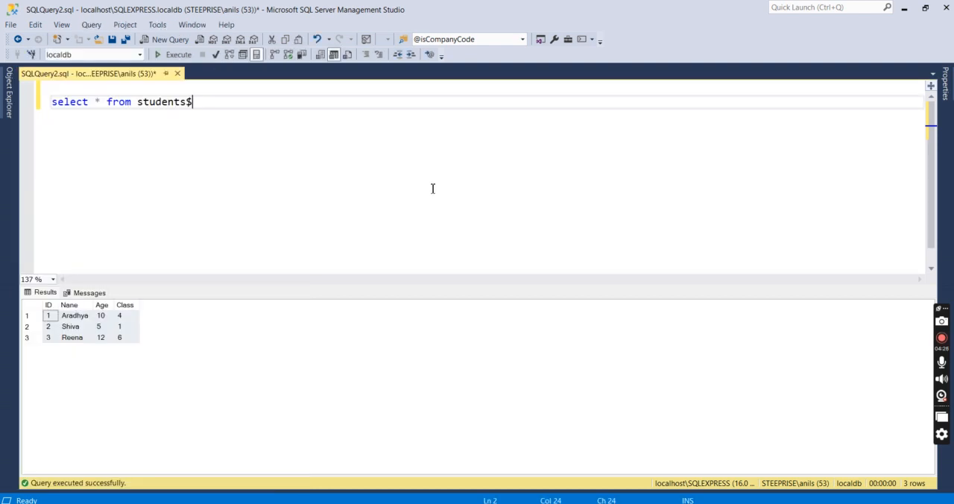